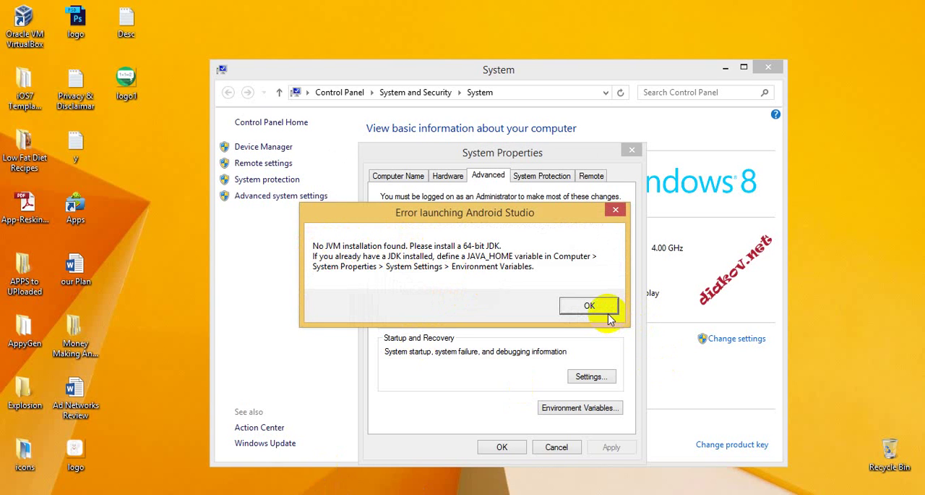
# Dismiss the 'Error launching Android Studio' No JVM installation found dialog
pyautogui.click(589, 305)
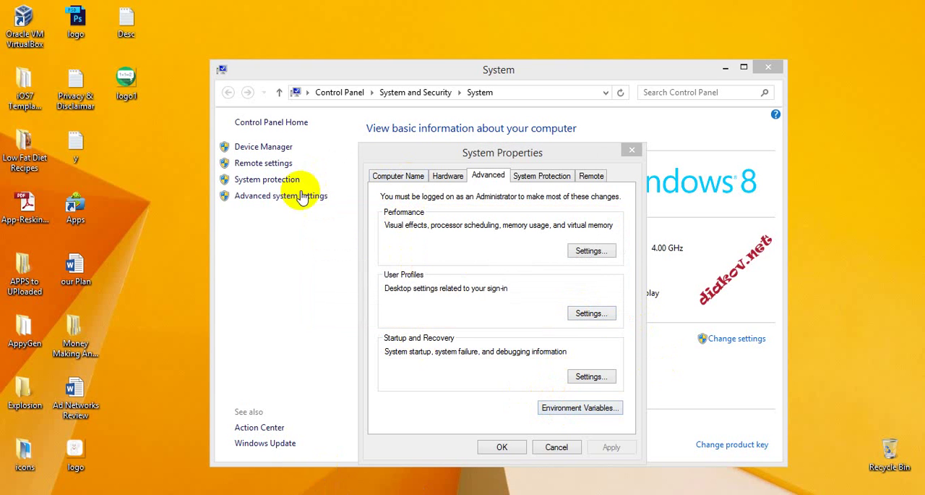
# Open Environment Variables, move the window up, and start a new user variable named JAVA_HOME
pyautogui.click(586, 410)
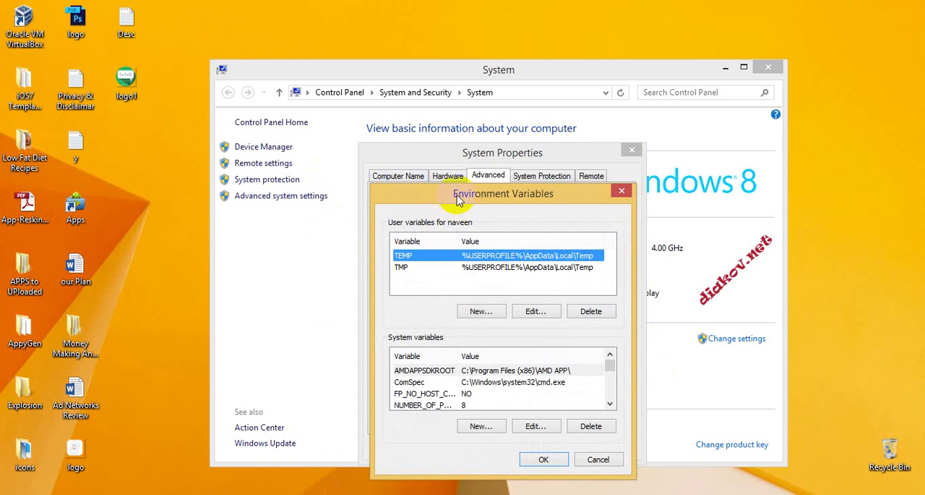
pyautogui.moveTo(459, 199); pyautogui.dragTo(457, 146)
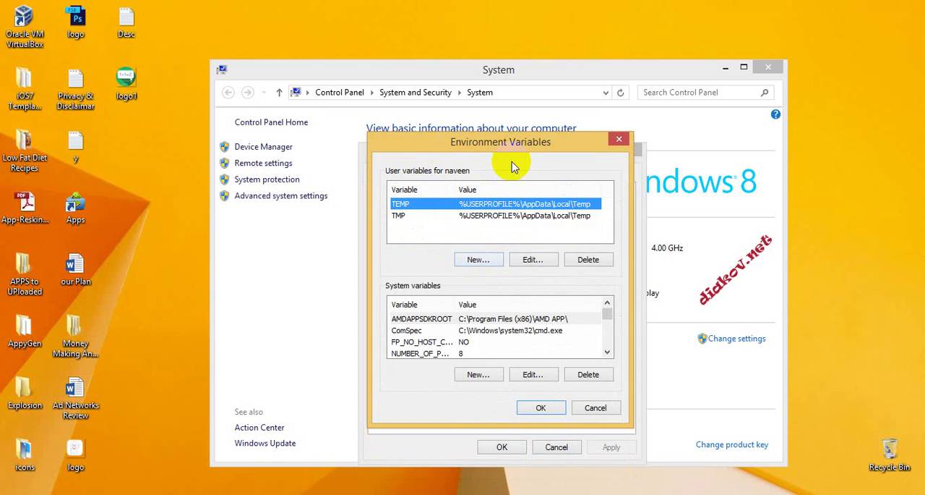
pyautogui.click(478, 259)
pyautogui.write('JAVA_HOME')
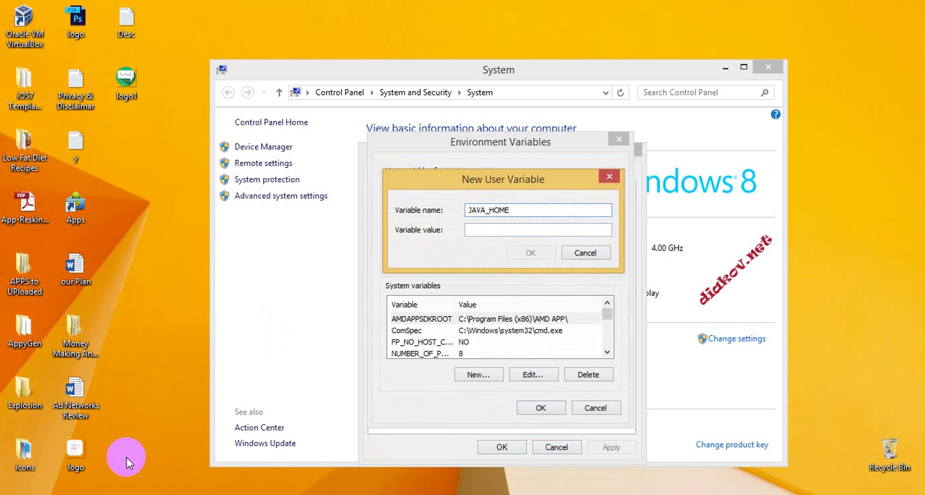
# Bring up the jdk1.8.0_11 folder window and select its path C:\Program Files\Java\jdk1.8.0_11
pyautogui.click(125, 457)
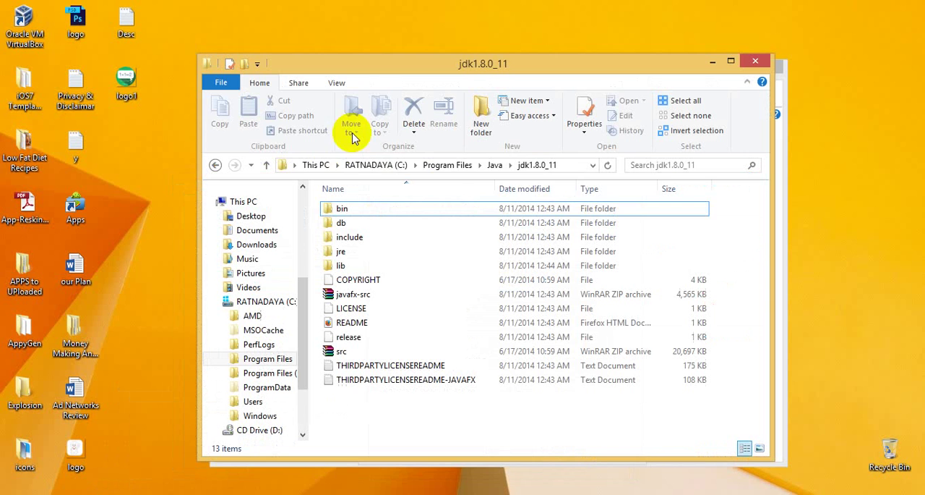
pyautogui.click(571, 165)
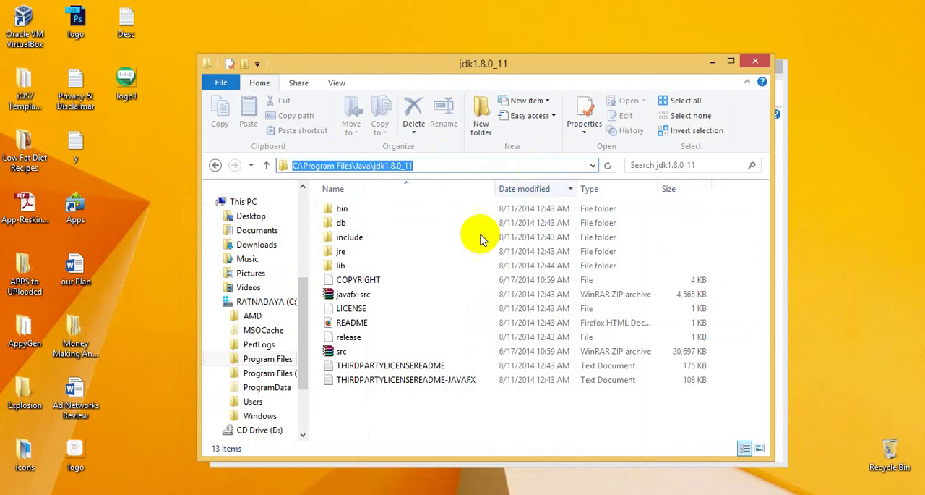
# Paste C:\Program Files\Java\jdk1.8.0_11 as the JAVA_HOME value and confirm the variable
pyautogui.click(712, 62)
pyautogui.click(539, 229)
pyautogui.write('C:\\Program Files\\Java\\jdk1.8.0_11')
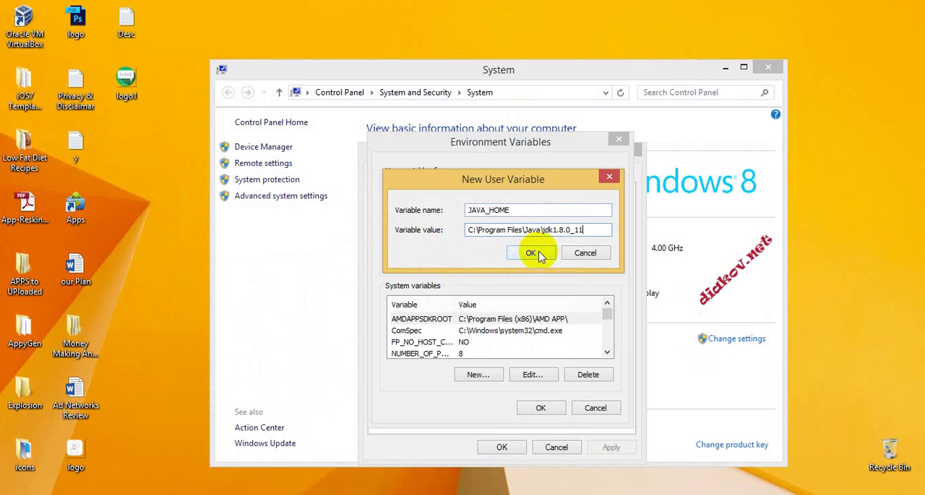
pyautogui.click(531, 253)
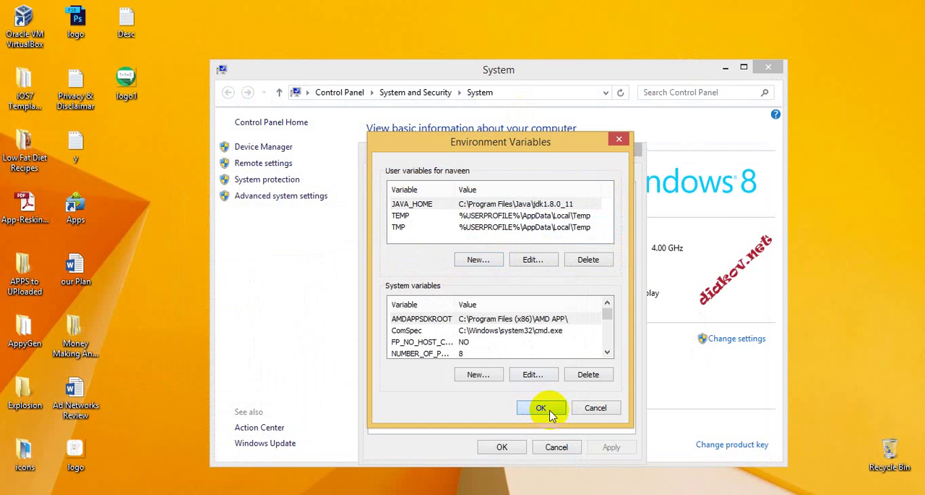
# Save the environment variable changes and close the System and System Properties windows
pyautogui.click(541, 407)
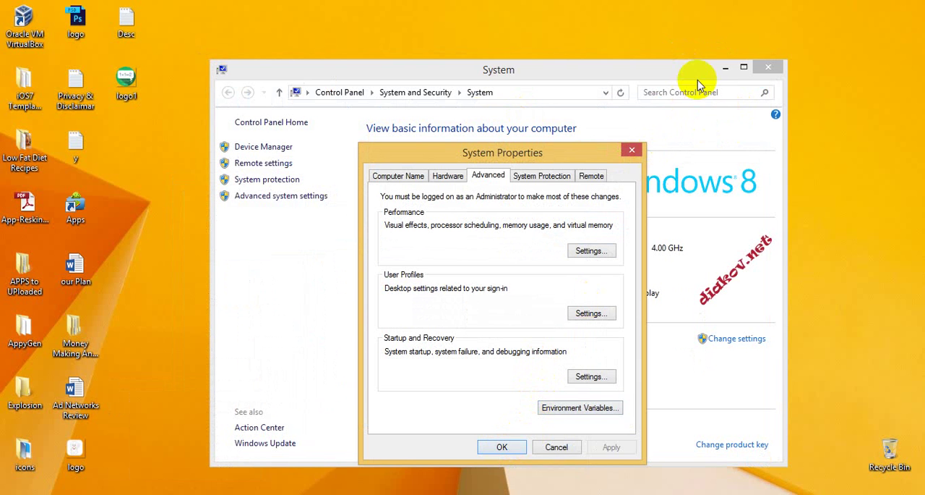
pyautogui.click(725, 67)
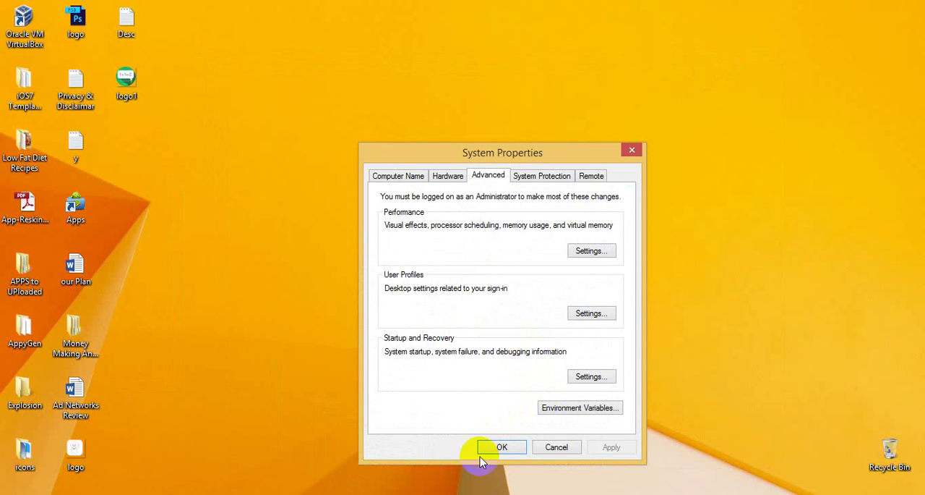
pyautogui.click(502, 446)
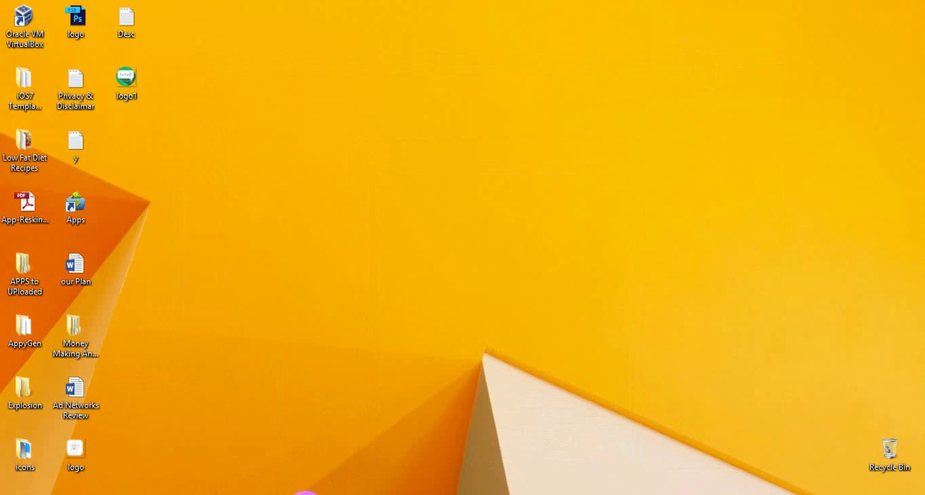